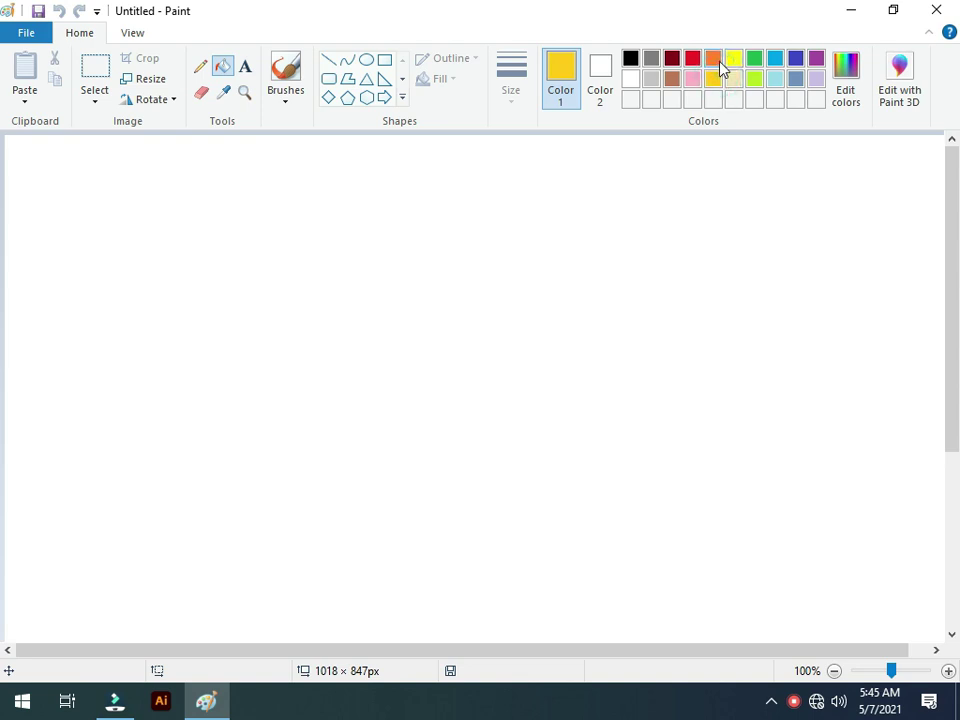
Fill the whole blank canvas with brown as the background.
{"action": "left_click", "coordinate": [672, 79]}
{"action": "left_click", "coordinate": [654, 284]}
Draw gold pencil outlines of a half lemon with a tilted cut face and a whole lemon behind it.
{"action": "left_click", "coordinate": [203, 66]}
{"action": "left_click", "coordinate": [631, 58]}
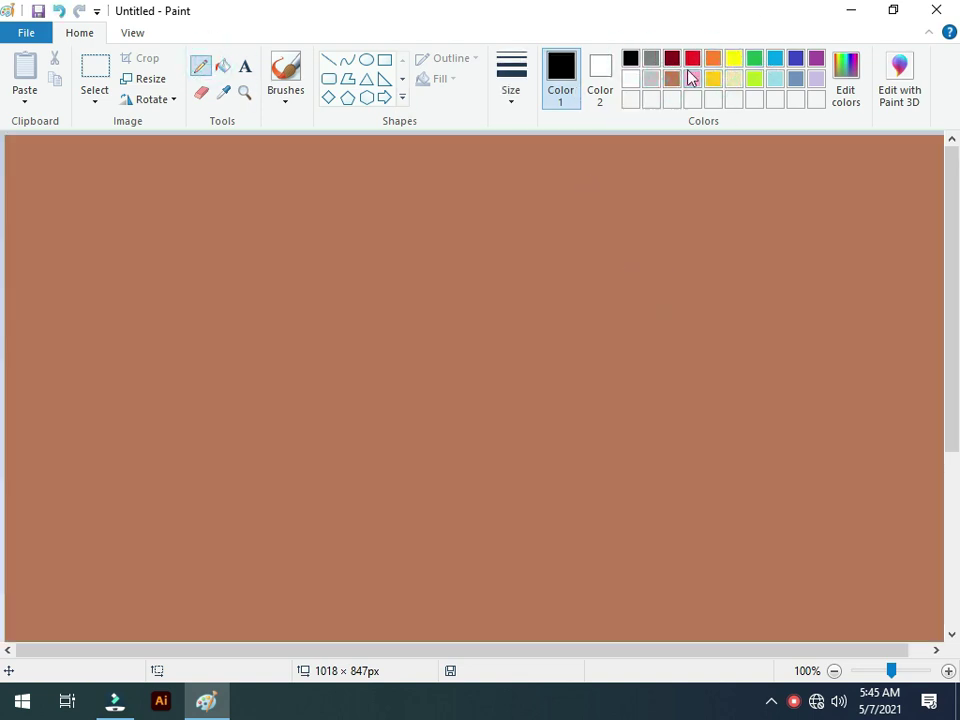
{"action": "left_click", "coordinate": [716, 81]}
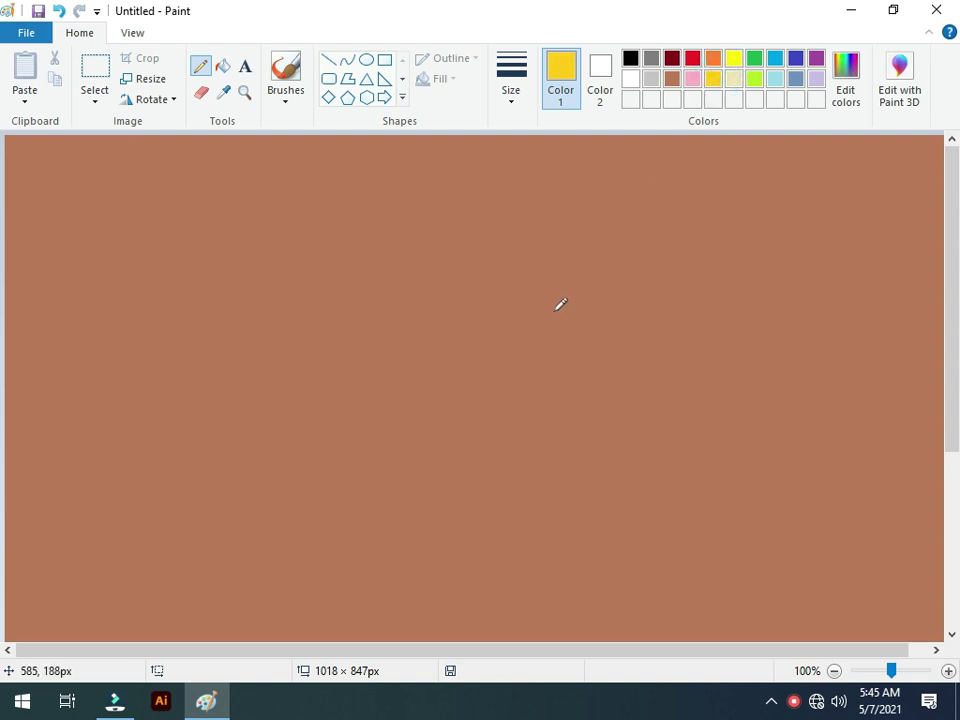
{"action": "mouse_move", "coordinate": [537, 293]}
{"action": "left_mouse_down"}
{"action": "mouse_move", "coordinate": [495, 373]}
{"action": "mouse_move", "coordinate": [468, 392]}
{"action": "mouse_move", "coordinate": [377, 427]}
{"action": "mouse_move", "coordinate": [302, 431]}
{"action": "mouse_move", "coordinate": [304, 367]}
{"action": "mouse_move", "coordinate": [324, 320]}
{"action": "mouse_move", "coordinate": [353, 291]}
{"action": "mouse_move", "coordinate": [453, 252]}
{"action": "mouse_move", "coordinate": [526, 255]}
{"action": "mouse_move", "coordinate": [541, 286]}
{"action": "mouse_move", "coordinate": [536, 265]}
{"action": "mouse_move", "coordinate": [543, 269]}
{"action": "mouse_move", "coordinate": [550, 376]}
{"action": "mouse_move", "coordinate": [521, 436]}
{"action": "mouse_move", "coordinate": [479, 467]}
{"action": "mouse_move", "coordinate": [388, 474]}
{"action": "mouse_move", "coordinate": [320, 438]}
{"action": "left_mouse_up"}
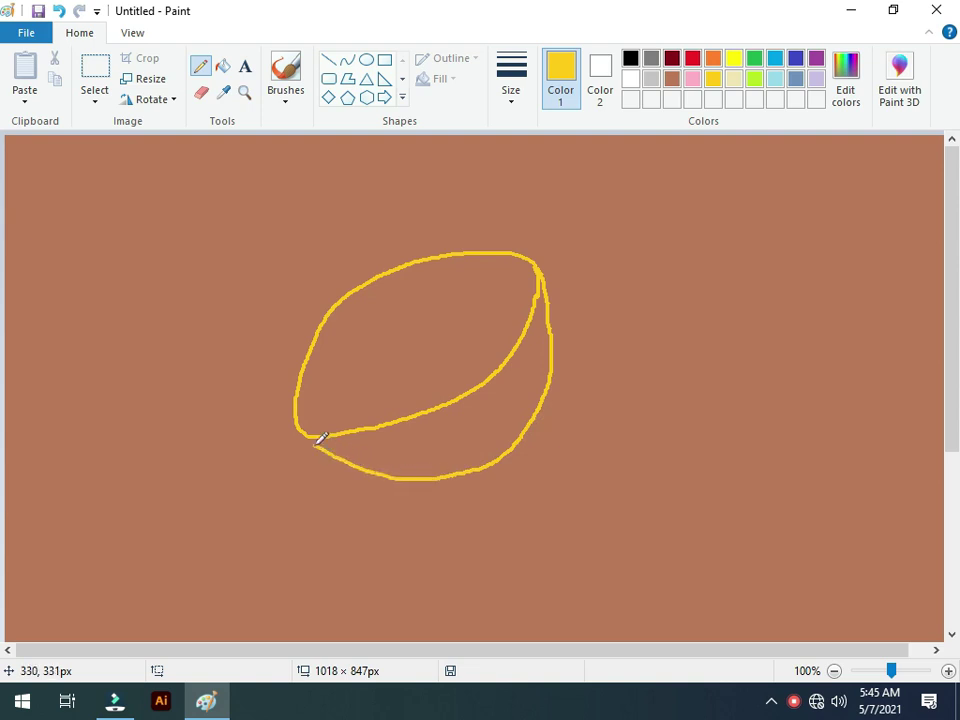
{"action": "mouse_move", "coordinate": [541, 284]}
{"action": "left_mouse_down"}
{"action": "mouse_move", "coordinate": [597, 224]}
{"action": "mouse_move", "coordinate": [657, 213]}
{"action": "mouse_move", "coordinate": [694, 226]}
{"action": "left_mouse_up"}
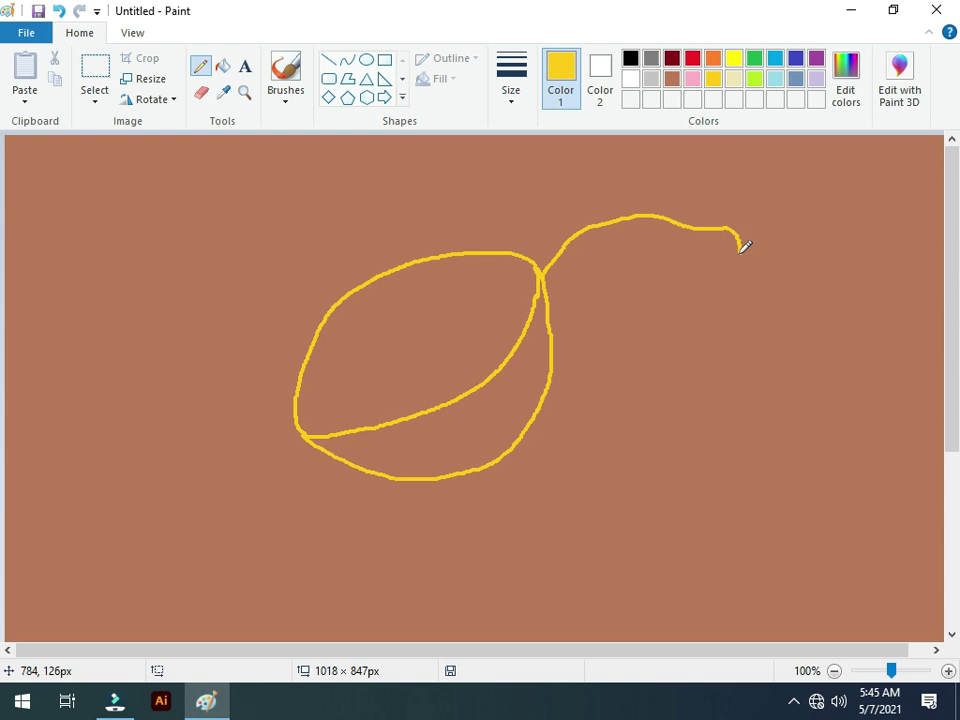
{"action": "mouse_move", "coordinate": [727, 276]}
{"action": "left_mouse_down"}
{"action": "mouse_move", "coordinate": [701, 372]}
{"action": "mouse_move", "coordinate": [659, 402]}
{"action": "mouse_move", "coordinate": [536, 422]}
{"action": "left_mouse_up"}
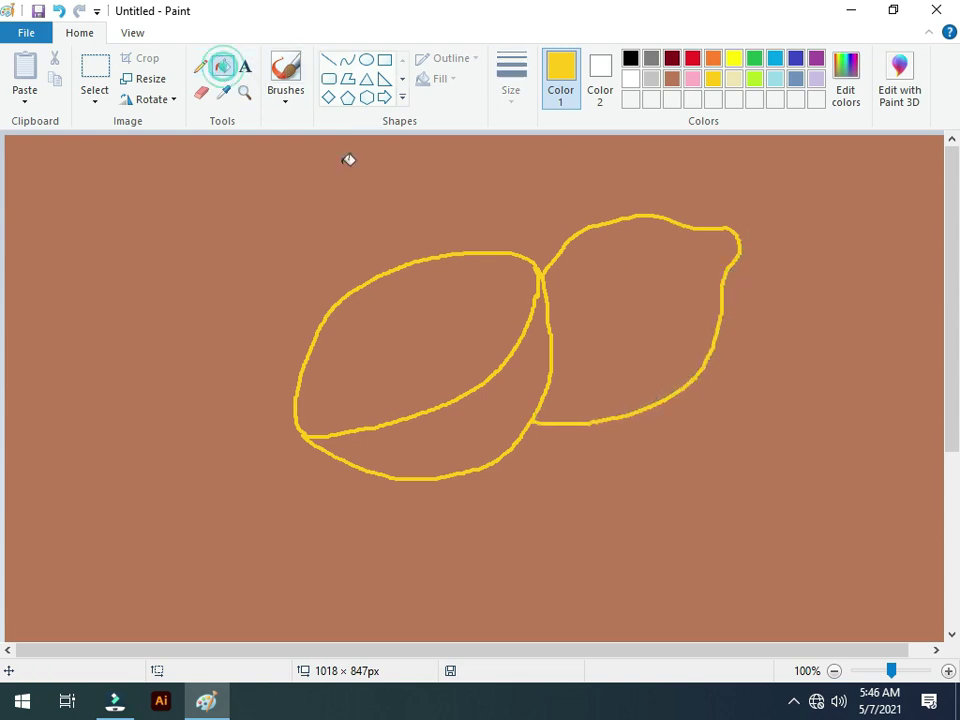
Fill the half lemon's peel and the whole lemon with gold, and the cut face with light yellow.
{"action": "left_click", "coordinate": [222, 66]}
{"action": "left_click", "coordinate": [491, 407]}
{"action": "left_click", "coordinate": [661, 251]}
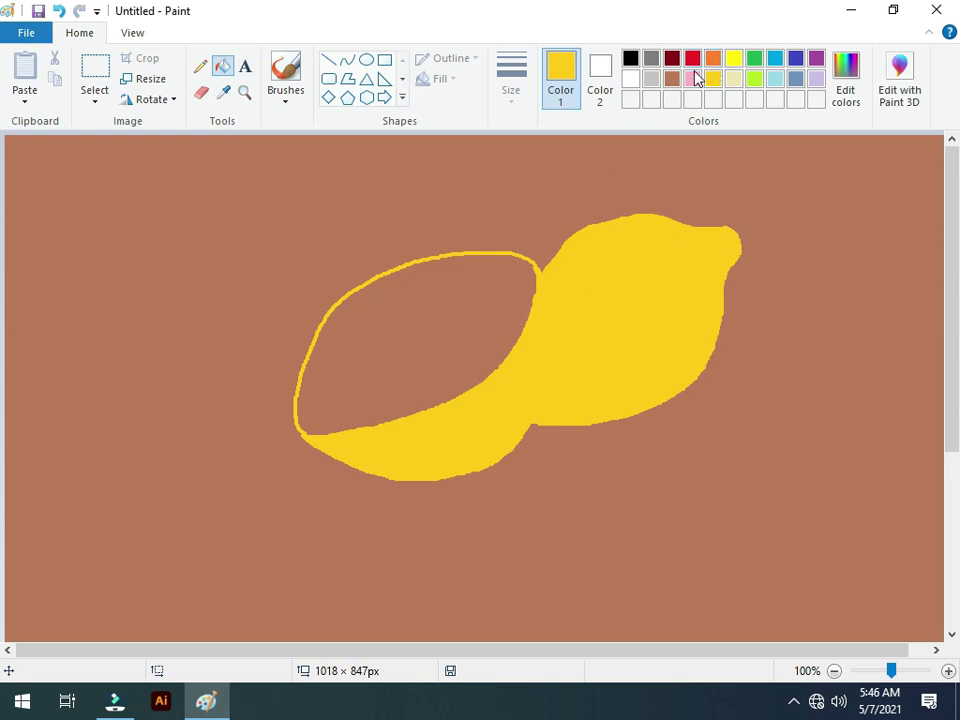
{"action": "left_click", "coordinate": [734, 79]}
{"action": "left_click", "coordinate": [462, 320]}
Paint a thick white rind all around the edge of the lemon's cut face with the basic brush.
{"action": "left_click", "coordinate": [286, 97]}
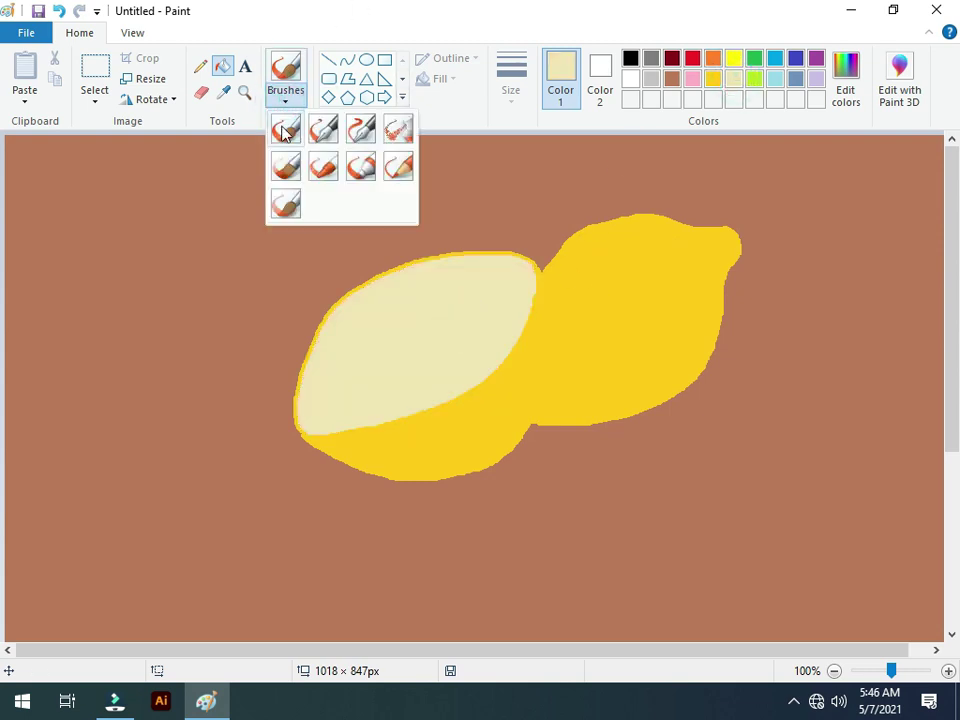
{"action": "left_click", "coordinate": [285, 130]}
{"action": "left_click", "coordinate": [510, 85]}
{"action": "left_click", "coordinate": [528, 252]}
{"action": "left_click", "coordinate": [631, 80]}
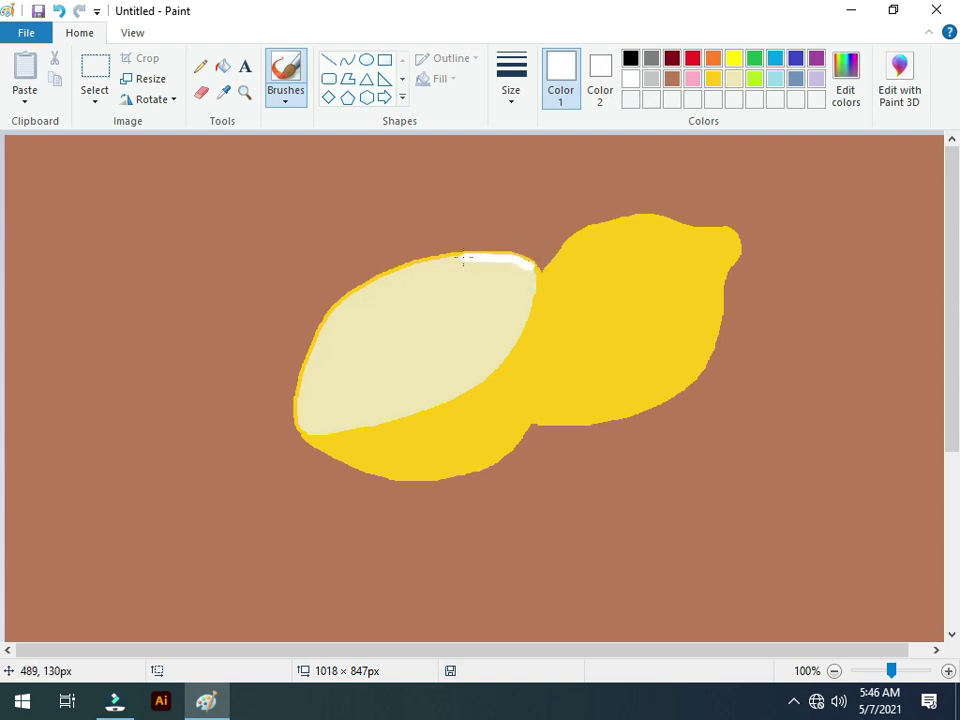
{"action": "left_click_drag", "start_coordinate": [388, 278], "coordinate": [348, 300]}
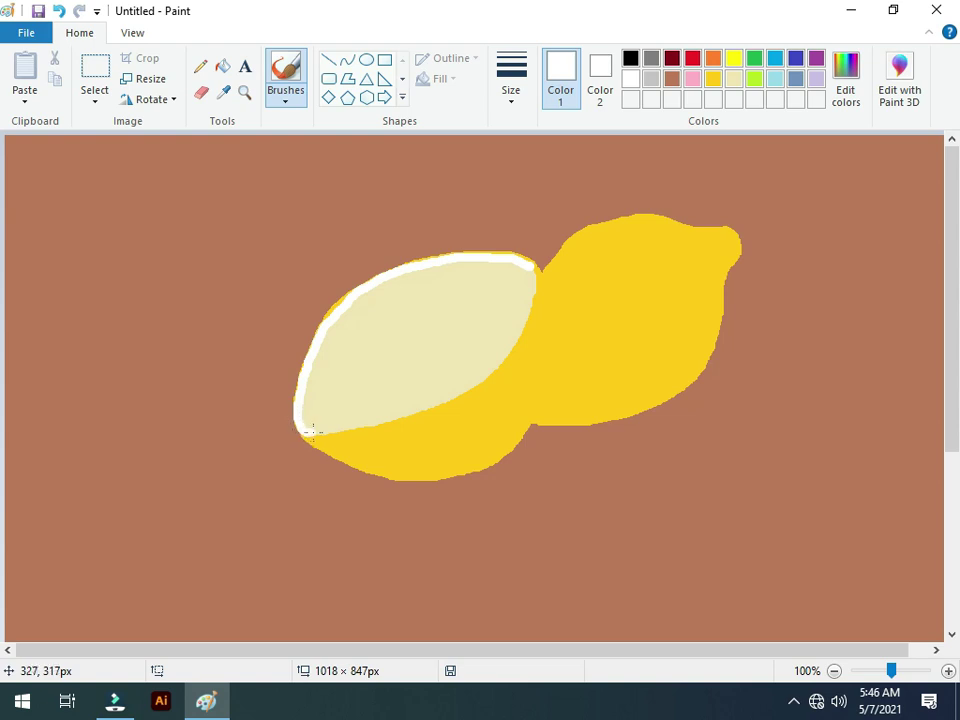
{"action": "left_click_drag", "start_coordinate": [394, 421], "coordinate": [443, 401]}
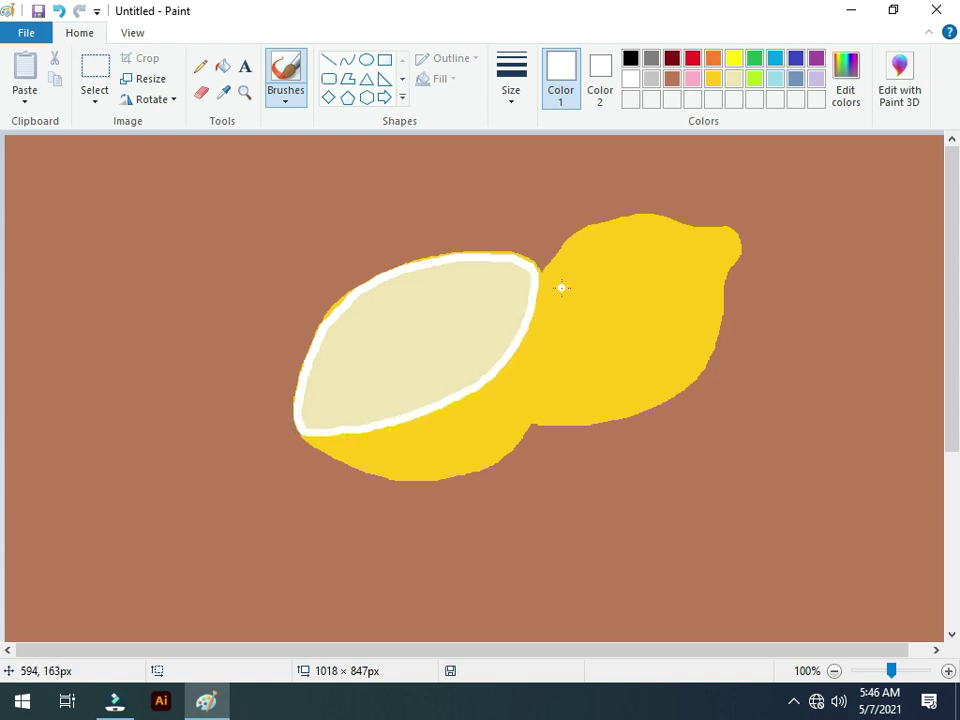
Paint a round white core in the middle of the cut face with a short spoke leading from it.
{"action": "left_click", "coordinate": [353, 294]}
{"action": "left_click", "coordinate": [423, 339]}
{"action": "left_click", "coordinate": [510, 104]}
{"action": "left_click", "coordinate": [546, 206]}
{"action": "left_click", "coordinate": [413, 331]}
Add rough white strokes along the inner edge of the rind all around the cut face.
{"action": "left_click", "coordinate": [343, 320]}
{"action": "left_click", "coordinate": [321, 345]}
{"action": "left_click", "coordinate": [315, 358]}
{"action": "left_click", "coordinate": [306, 381]}
{"action": "left_click", "coordinate": [310, 393]}
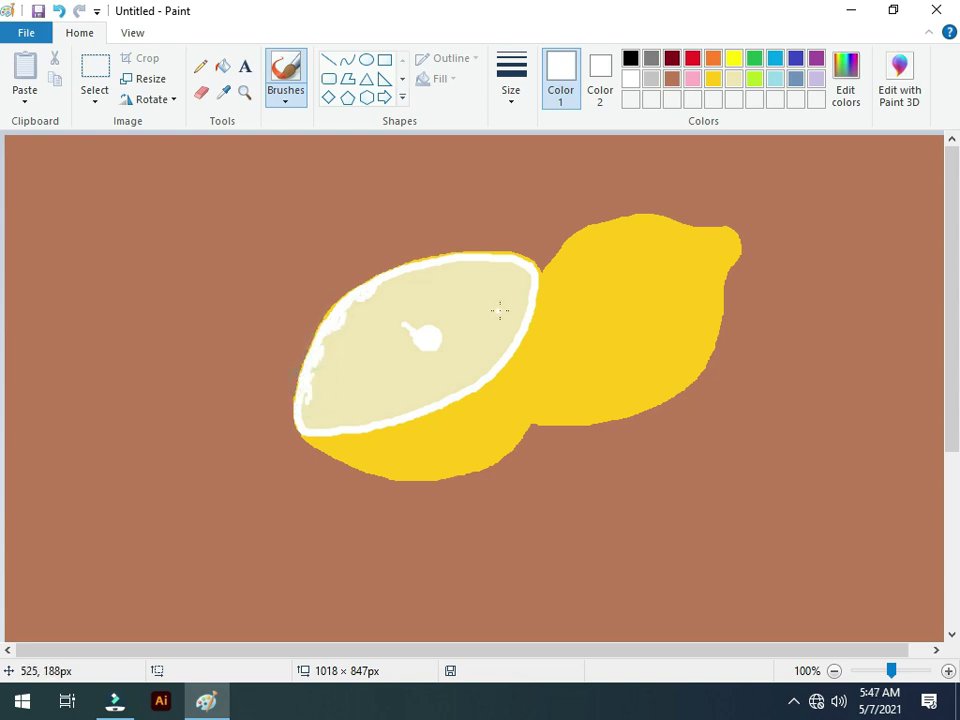
{"action": "left_click", "coordinate": [401, 410]}
{"action": "left_click", "coordinate": [362, 424]}
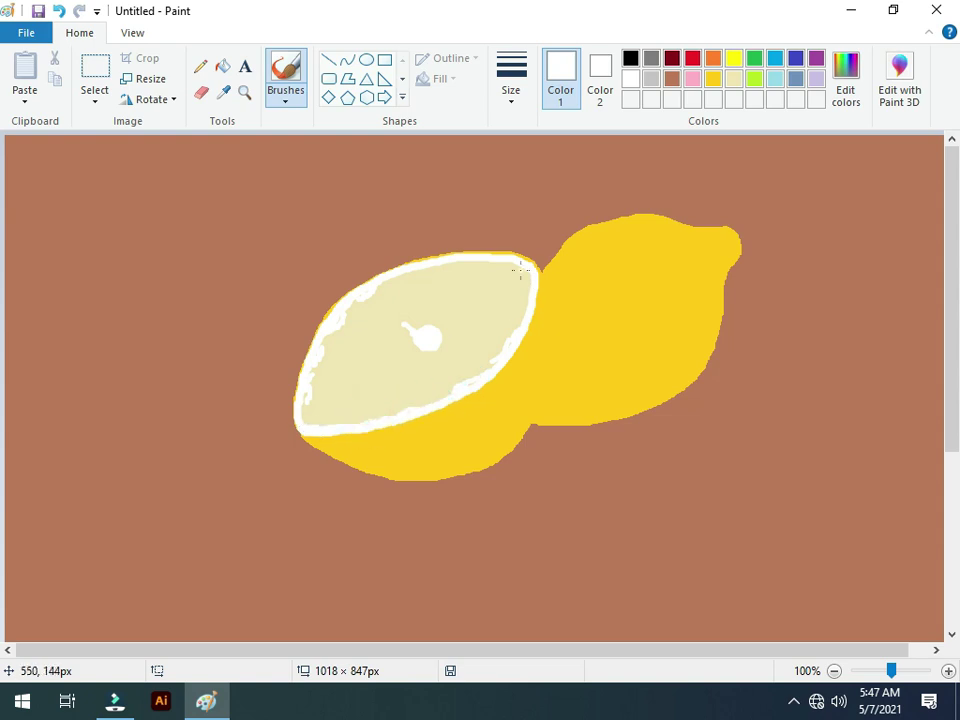
{"action": "left_click_drag", "start_coordinate": [495, 262], "coordinate": [426, 267]}
{"action": "left_click", "coordinate": [516, 317]}
{"action": "left_click", "coordinate": [510, 343]}
Paint white segment dividers radiating from the core to the rind across the cut face.
{"action": "left_click", "coordinate": [511, 78]}
{"action": "left_click", "coordinate": [536, 144]}
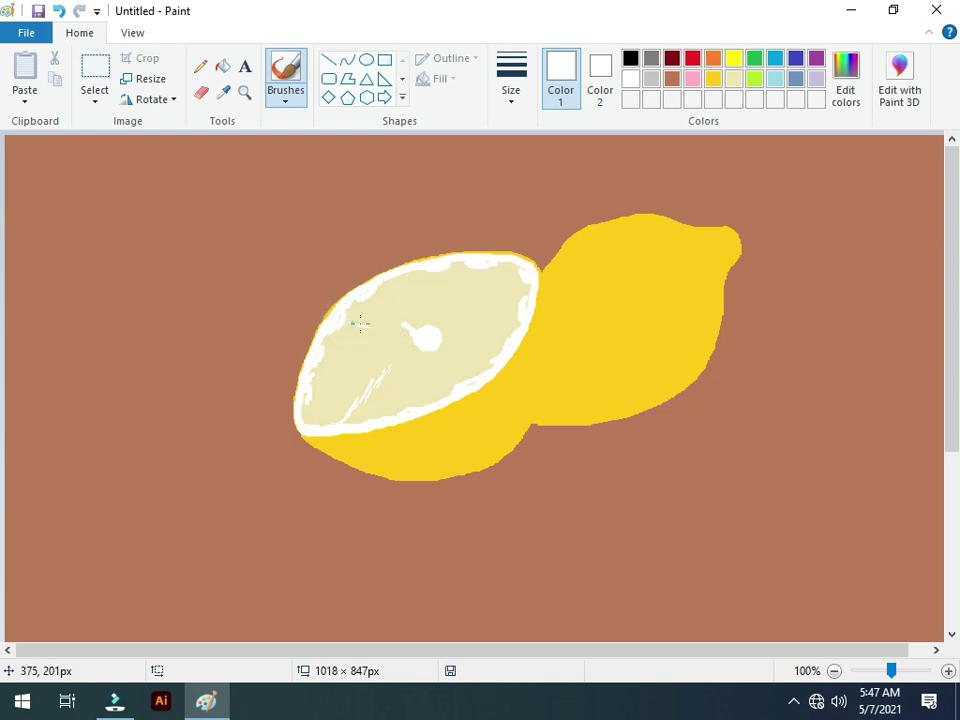
{"action": "left_click", "coordinate": [511, 78]}
{"action": "left_click", "coordinate": [514, 176]}
{"action": "left_click_drag", "start_coordinate": [519, 274], "coordinate": [452, 328]}
{"action": "left_click_drag", "start_coordinate": [475, 269], "coordinate": [447, 318]}
{"action": "left_click_drag", "start_coordinate": [432, 274], "coordinate": [433, 321]}
{"action": "left_click_drag", "start_coordinate": [380, 287], "coordinate": [400, 307]}
{"action": "mouse_move", "coordinate": [402, 309]}
{"action": "left_mouse_down"}
{"action": "mouse_move", "coordinate": [508, 341]}
{"action": "mouse_move", "coordinate": [444, 343]}
{"action": "mouse_move", "coordinate": [505, 347]}
{"action": "left_mouse_up"}
{"action": "left_click_drag", "start_coordinate": [523, 280], "coordinate": [512, 287]}
{"action": "mouse_move", "coordinate": [424, 360]}
{"action": "left_mouse_down"}
{"action": "mouse_move", "coordinate": [413, 402]}
{"action": "mouse_move", "coordinate": [365, 387]}
{"action": "mouse_move", "coordinate": [329, 424]}
{"action": "mouse_move", "coordinate": [380, 378]}
{"action": "mouse_move", "coordinate": [353, 402]}
{"action": "left_mouse_up"}
{"action": "left_click_drag", "start_coordinate": [390, 347], "coordinate": [317, 382]}
{"action": "mouse_move", "coordinate": [320, 391]}
{"action": "left_mouse_down"}
{"action": "mouse_move", "coordinate": [328, 384]}
{"action": "mouse_move", "coordinate": [327, 393]}
{"action": "left_mouse_up"}
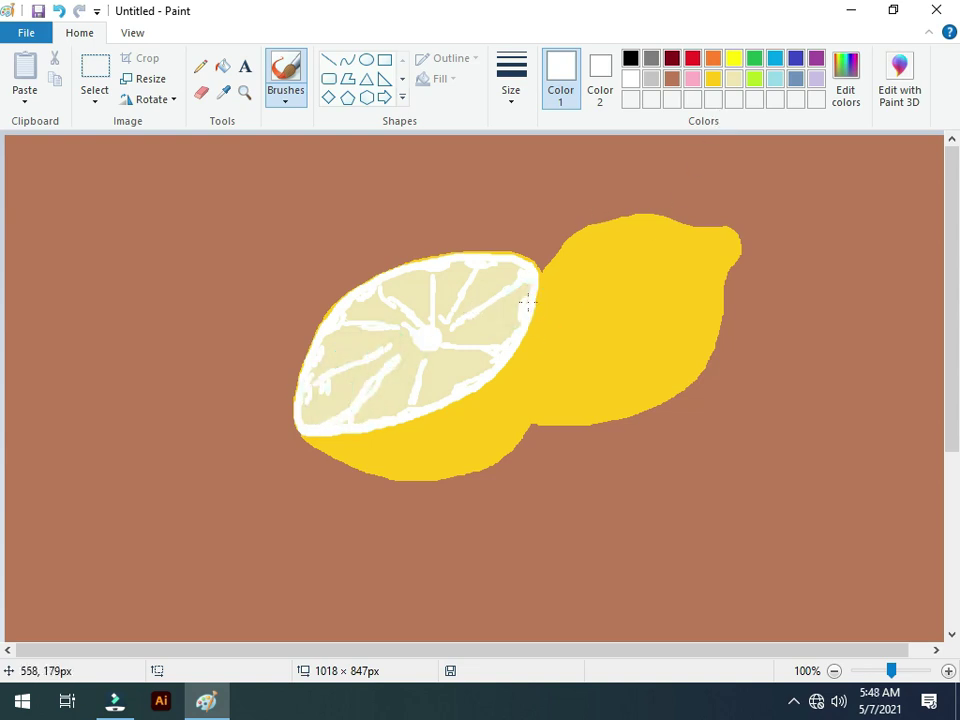
Add fine white pulp lines inside the segments of the cut face using the thinnest brush size.
{"action": "left_click", "coordinate": [511, 90]}
{"action": "left_click", "coordinate": [528, 118]}
{"action": "left_click_drag", "start_coordinate": [413, 358], "coordinate": [405, 383]}
{"action": "left_click_drag", "start_coordinate": [417, 343], "coordinate": [405, 341]}
{"action": "left_click_drag", "start_coordinate": [364, 377], "coordinate": [331, 403]}
{"action": "left_click_drag", "start_coordinate": [383, 337], "coordinate": [342, 349]}
{"action": "left_click_drag", "start_coordinate": [411, 288], "coordinate": [418, 279]}
{"action": "left_click", "coordinate": [453, 276]}
{"action": "left_click", "coordinate": [499, 279]}
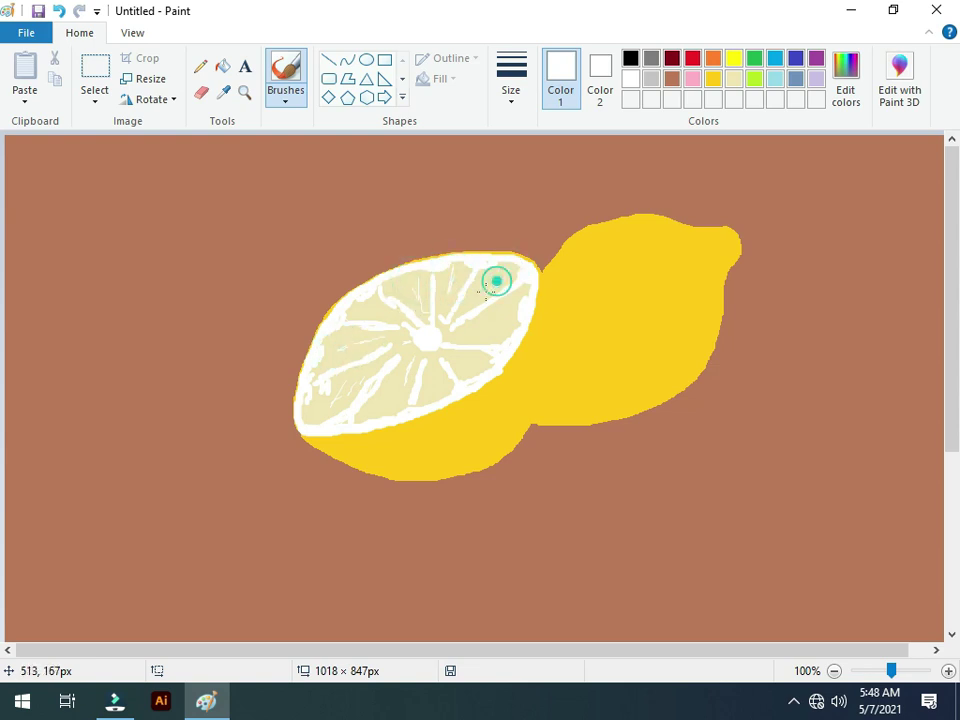
{"action": "left_click", "coordinate": [501, 330]}
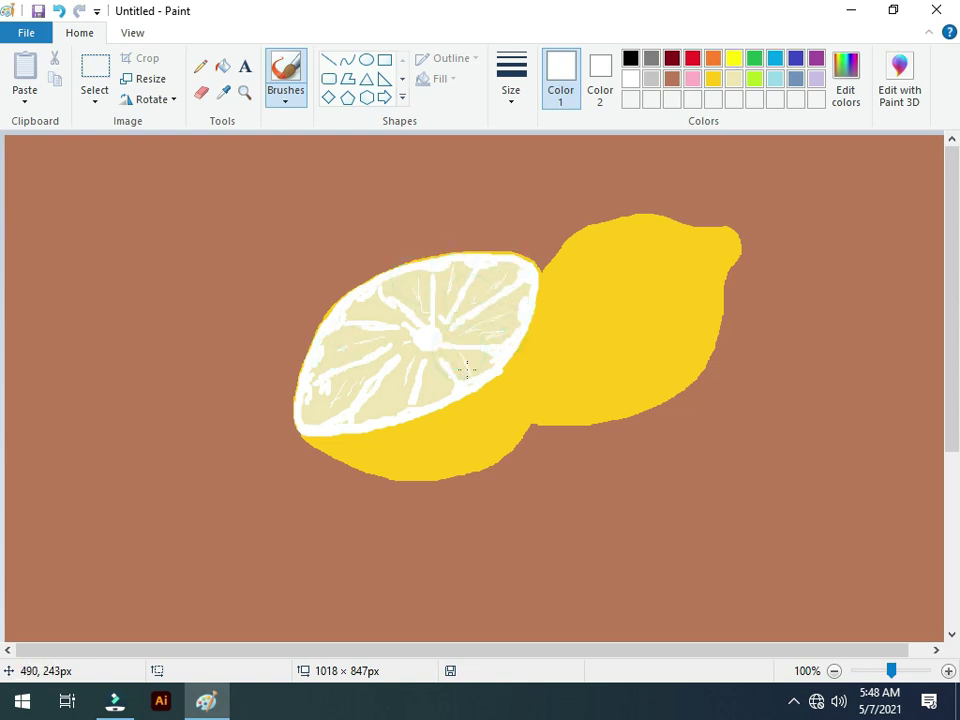
{"action": "left_click", "coordinate": [401, 386]}
{"action": "left_click", "coordinate": [386, 401]}
Draw a thin orange line along the edge where the half lemon meets the whole lemon.
{"action": "left_click", "coordinate": [713, 58]}
{"action": "left_click", "coordinate": [541, 281]}
{"action": "left_click_drag", "start_coordinate": [541, 281], "coordinate": [537, 395]}
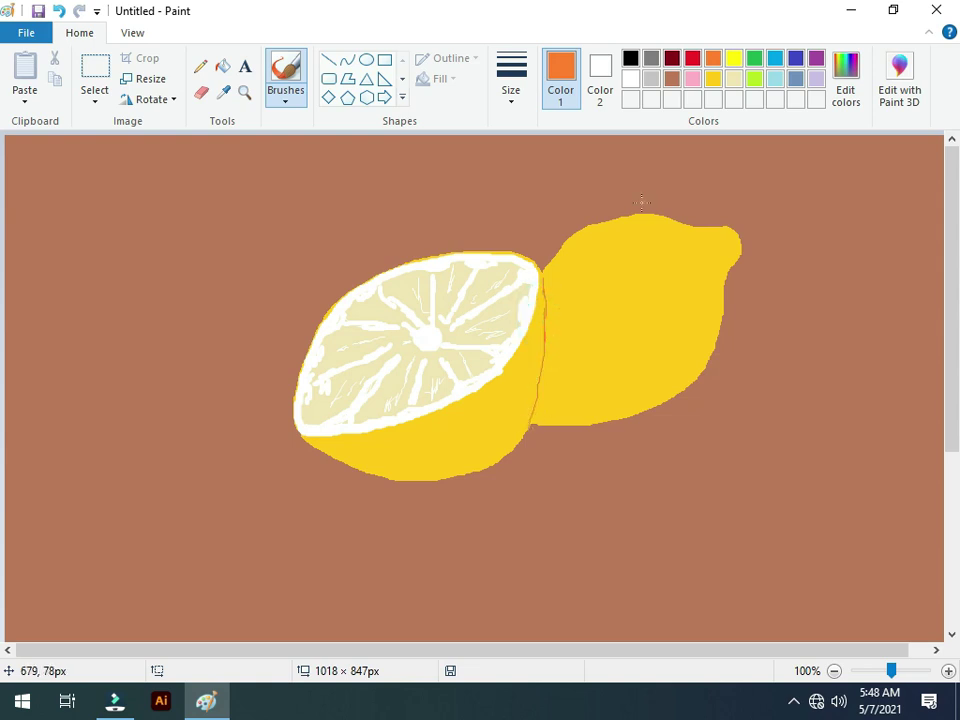
Set the brush to the second thinnest size and mix a darker gold custom colour with Red 223, Green 173, Blue 0.
{"action": "left_click", "coordinate": [512, 95]}
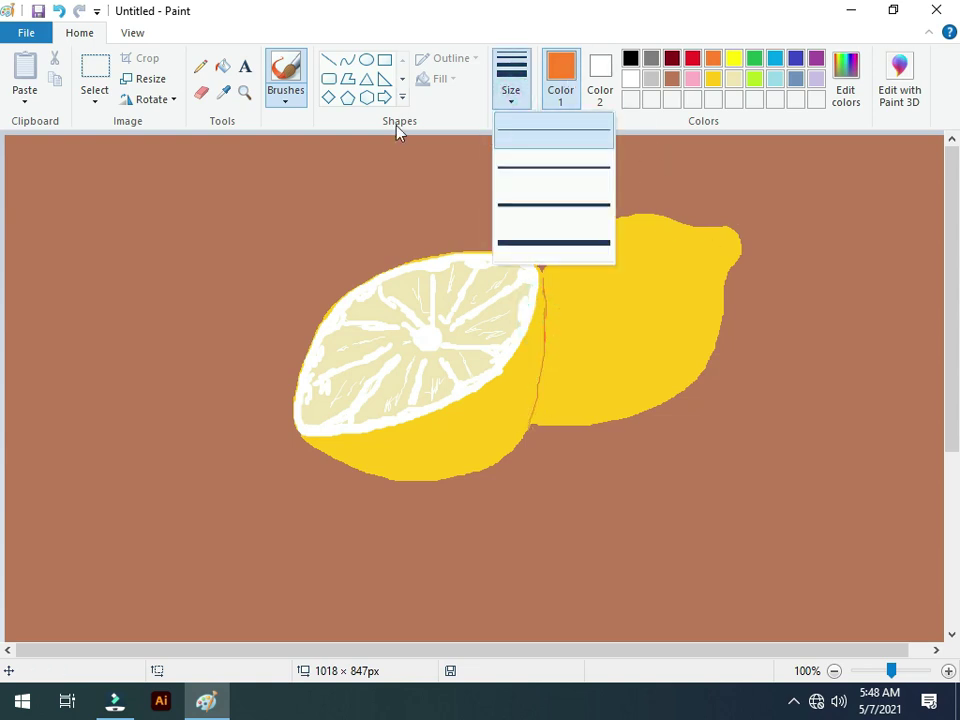
{"action": "left_click", "coordinate": [285, 97]}
{"action": "left_click", "coordinate": [514, 100]}
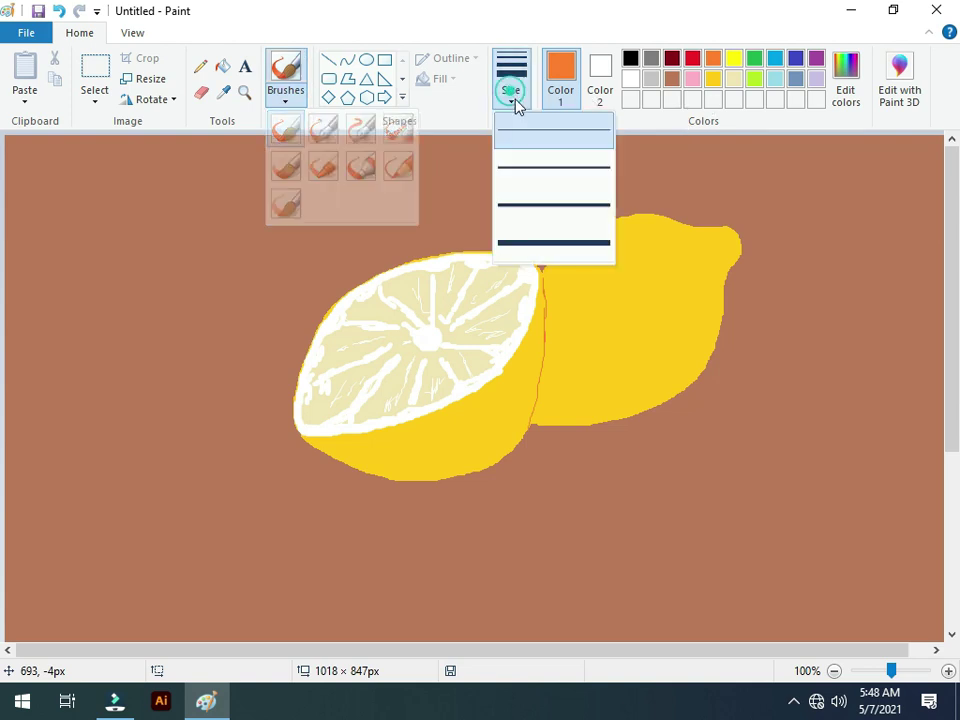
{"action": "left_click", "coordinate": [576, 170]}
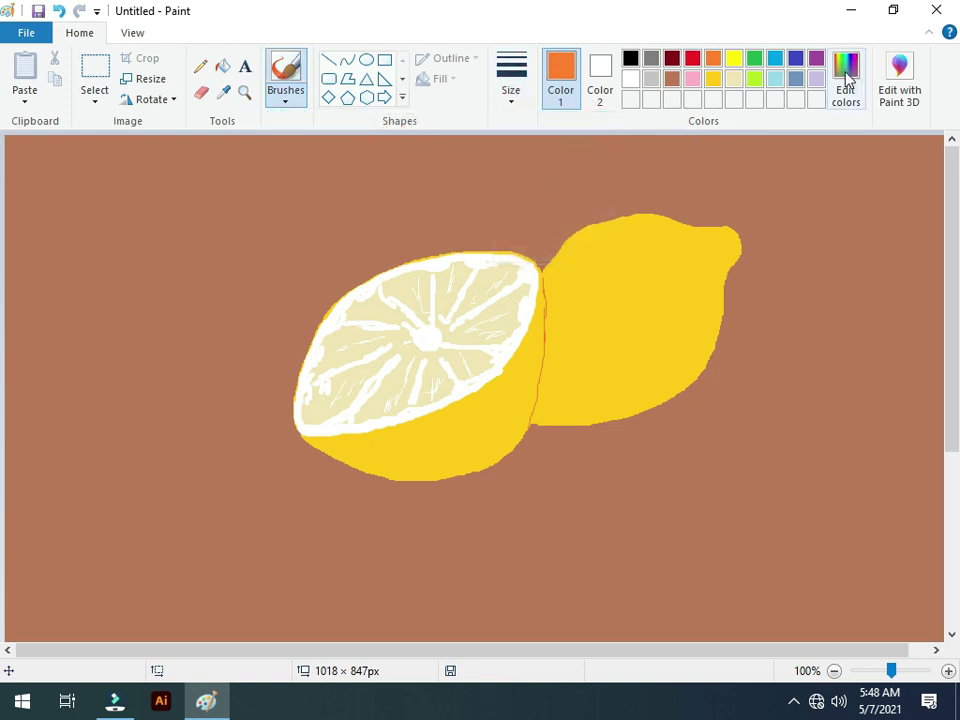
{"action": "left_click", "coordinate": [734, 79]}
{"action": "left_click", "coordinate": [713, 79]}
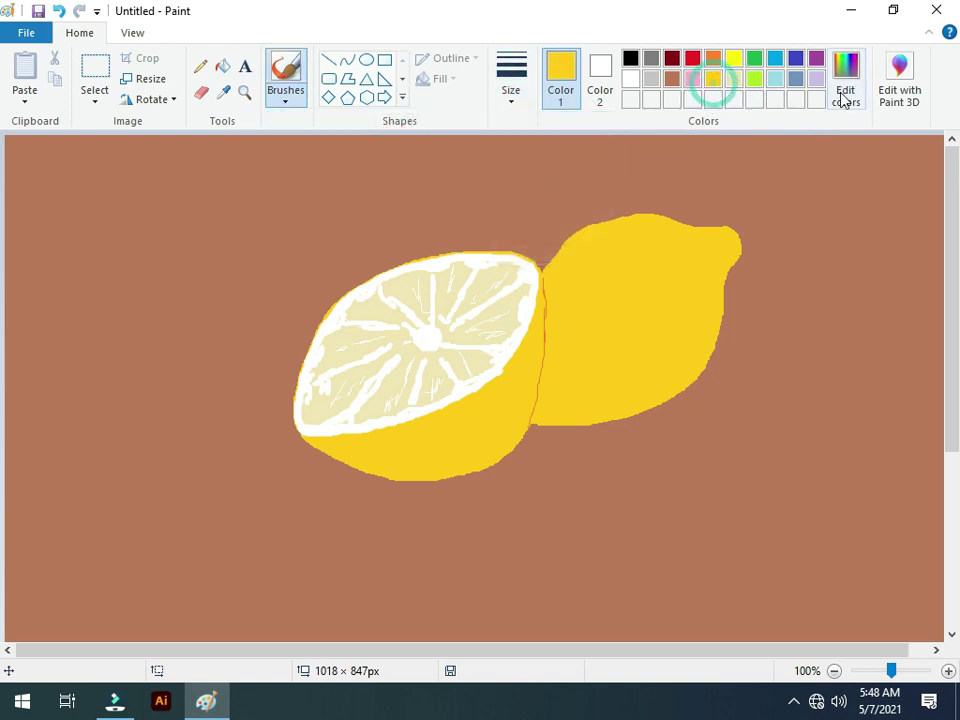
{"action": "left_click", "coordinate": [845, 80]}
{"action": "left_click", "coordinate": [680, 333]}
{"action": "left_click_drag", "start_coordinate": [679, 331], "coordinate": [680, 320]}
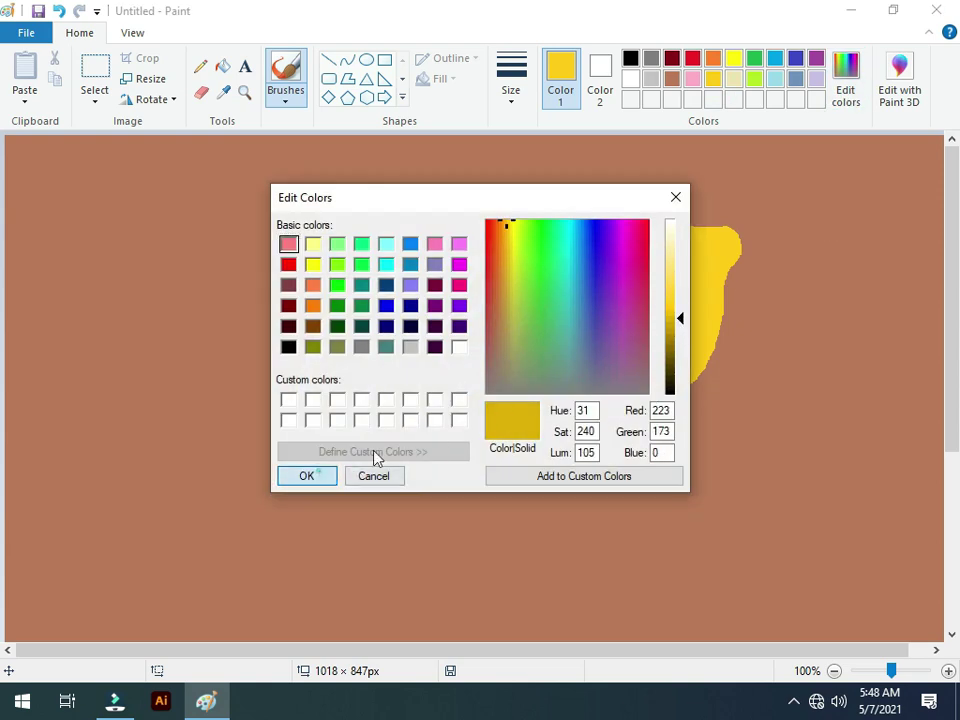
{"action": "left_click", "coordinate": [316, 474]}
Paint darker gold contour lines near the whole lemon's tip, diagonally across its body and along the joint between the lemons.
{"action": "left_click_drag", "start_coordinate": [722, 232], "coordinate": [679, 226]}
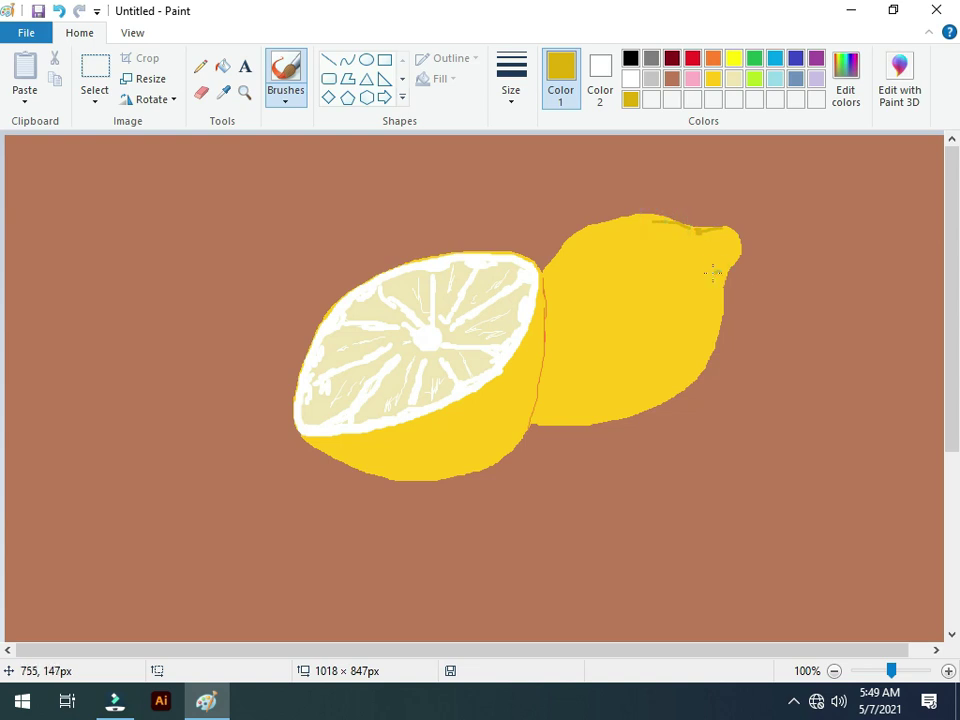
{"action": "left_click_drag", "start_coordinate": [662, 297], "coordinate": [620, 328]}
{"action": "left_click_drag", "start_coordinate": [571, 386], "coordinate": [557, 399]}
{"action": "left_click_drag", "start_coordinate": [553, 402], "coordinate": [546, 410]}
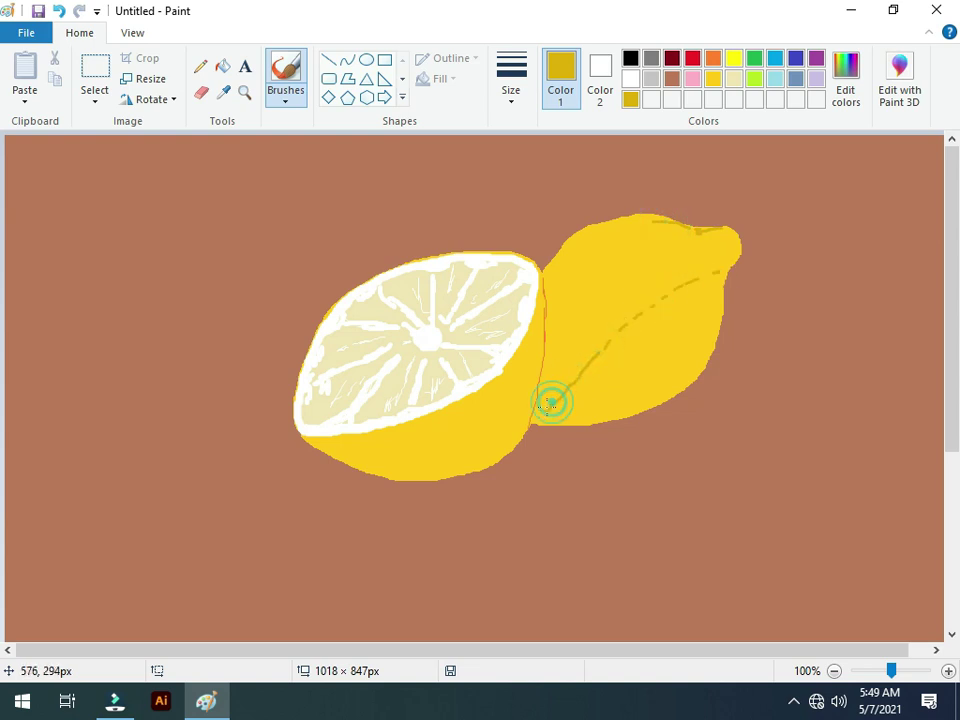
{"action": "left_click_drag", "start_coordinate": [722, 271], "coordinate": [702, 277]}
{"action": "left_click_drag", "start_coordinate": [697, 281], "coordinate": [615, 338]}
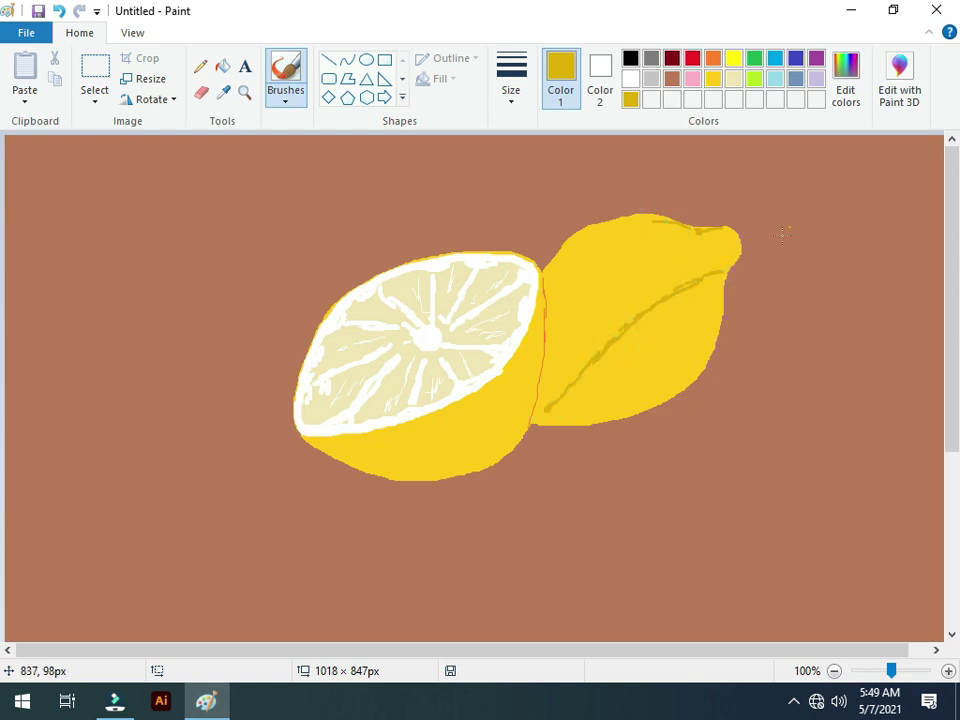
{"action": "mouse_move", "coordinate": [548, 318]}
{"action": "left_mouse_down"}
{"action": "mouse_move", "coordinate": [524, 435]}
{"action": "mouse_move", "coordinate": [538, 428]}
{"action": "left_mouse_up"}
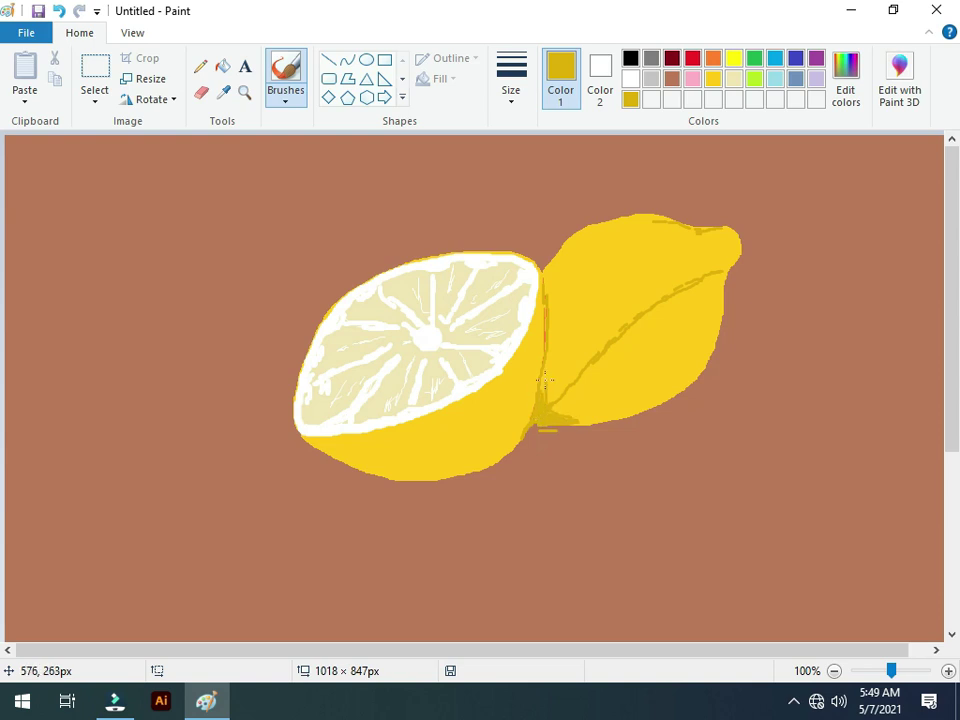
Shade the whole lemon's lower part below the diagonal line and its tip in darker gold with the Oil brush.
{"action": "left_click", "coordinate": [285, 95]}
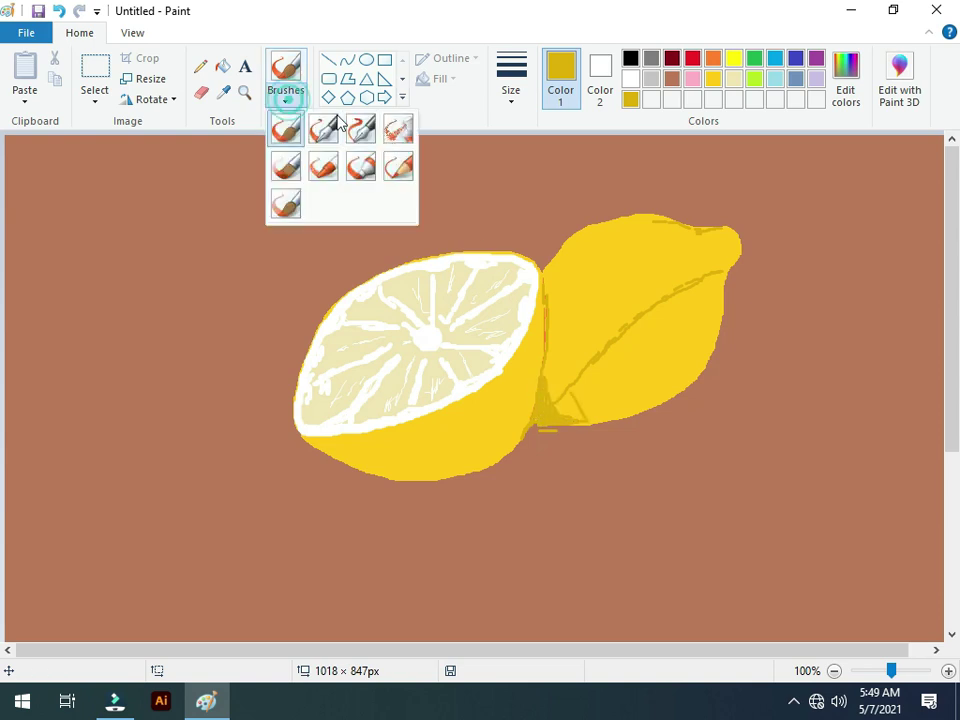
{"action": "left_click", "coordinate": [285, 163]}
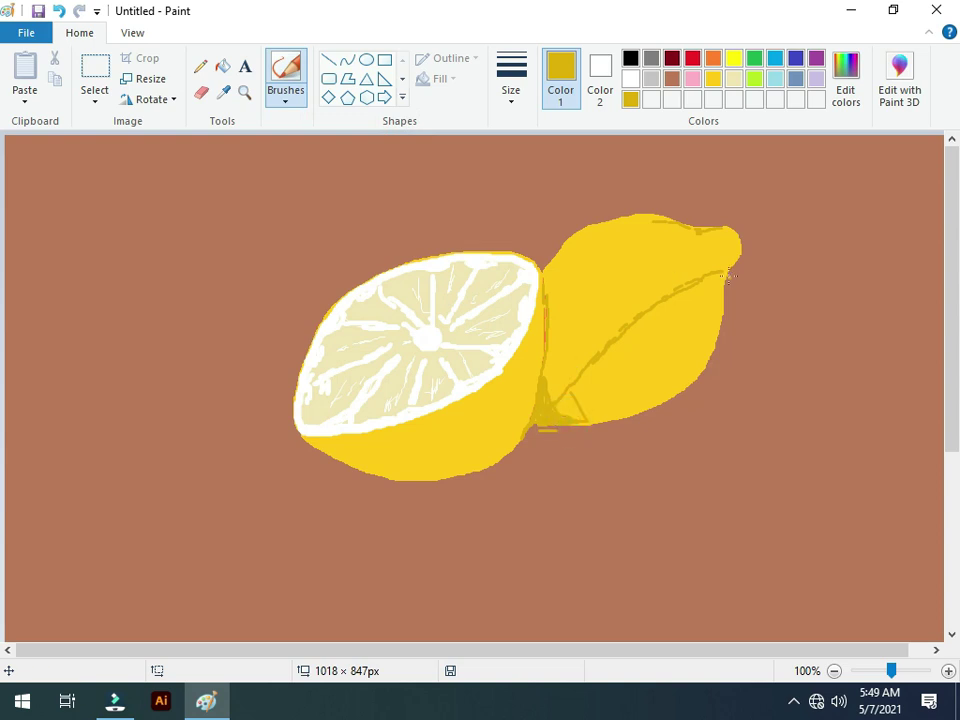
{"action": "left_click", "coordinate": [510, 91]}
{"action": "left_click", "coordinate": [533, 205]}
{"action": "mouse_move", "coordinate": [713, 265]}
{"action": "left_mouse_down"}
{"action": "mouse_move", "coordinate": [720, 291]}
{"action": "mouse_move", "coordinate": [709, 341]}
{"action": "mouse_move", "coordinate": [686, 384]}
{"action": "mouse_move", "coordinate": [598, 416]}
{"action": "left_mouse_up"}
{"action": "left_click_drag", "start_coordinate": [727, 265], "coordinate": [641, 316]}
{"action": "left_click_drag", "start_coordinate": [707, 281], "coordinate": [619, 363]}
{"action": "left_click_drag", "start_coordinate": [678, 310], "coordinate": [564, 404]}
{"action": "mouse_move", "coordinate": [598, 376]}
{"action": "left_mouse_down"}
{"action": "mouse_move", "coordinate": [573, 411]}
{"action": "mouse_move", "coordinate": [630, 404]}
{"action": "mouse_move", "coordinate": [692, 371]}
{"action": "mouse_move", "coordinate": [707, 307]}
{"action": "mouse_move", "coordinate": [677, 347]}
{"action": "mouse_move", "coordinate": [678, 329]}
{"action": "mouse_move", "coordinate": [587, 403]}
{"action": "mouse_move", "coordinate": [656, 385]}
{"action": "left_mouse_up"}
{"action": "left_click_drag", "start_coordinate": [705, 323], "coordinate": [695, 317]}
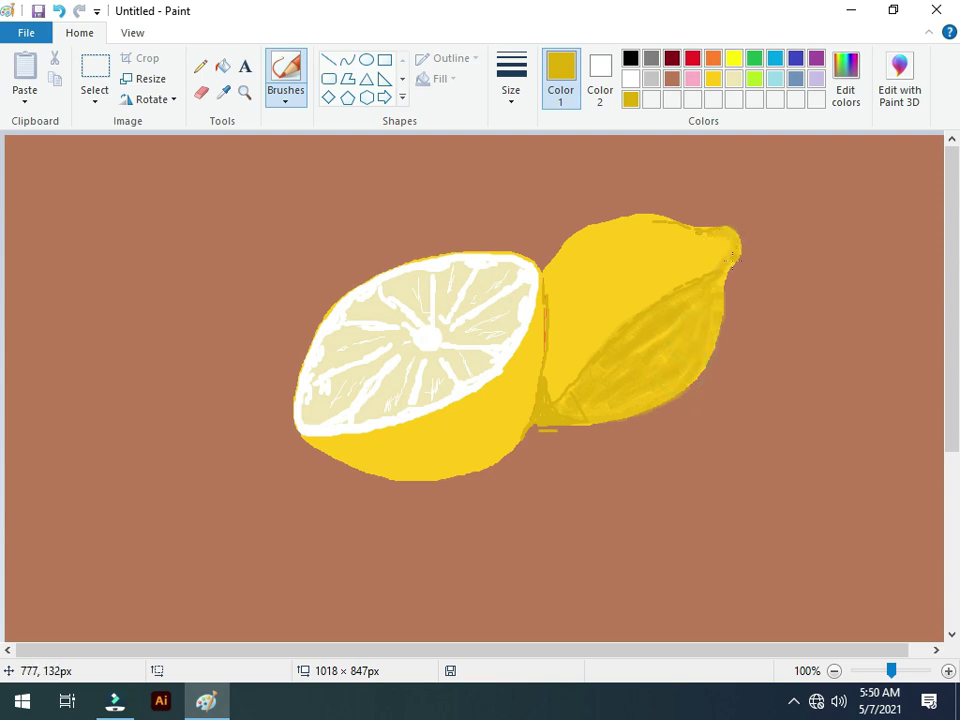
{"action": "left_click_drag", "start_coordinate": [641, 339], "coordinate": [655, 322]}
{"action": "left_click_drag", "start_coordinate": [626, 372], "coordinate": [583, 381]}
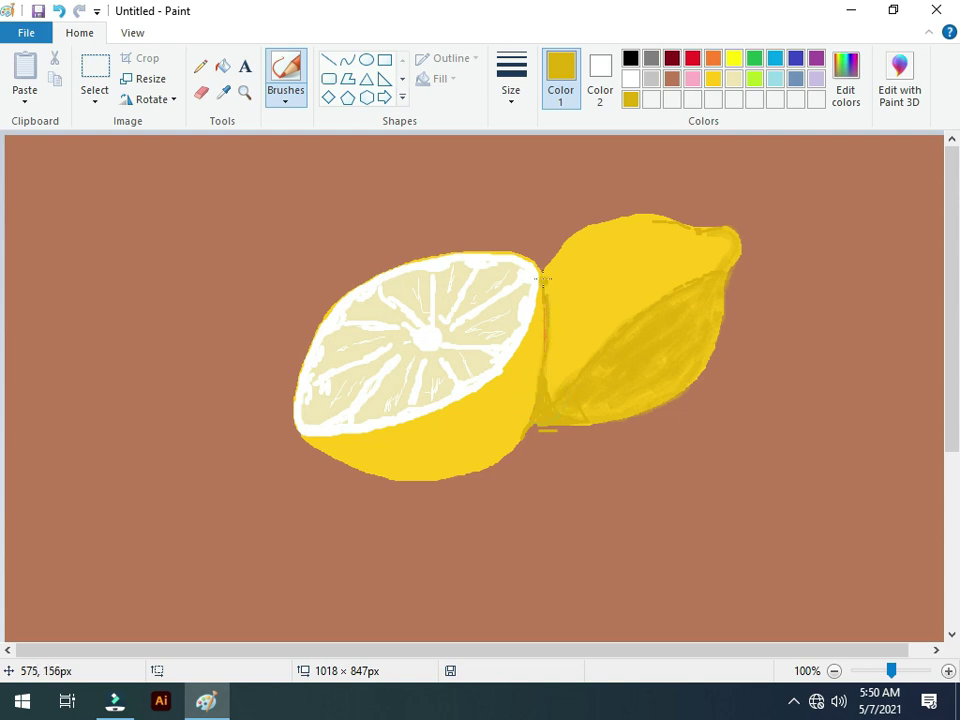
Shade the edges of the half lemon's peel and the whole lemon's upper contour in darker gold.
{"action": "mouse_move", "coordinate": [543, 346]}
{"action": "left_mouse_down"}
{"action": "mouse_move", "coordinate": [514, 439]}
{"action": "mouse_move", "coordinate": [528, 442]}
{"action": "left_mouse_up"}
{"action": "mouse_move", "coordinate": [309, 437]}
{"action": "left_mouse_down"}
{"action": "mouse_move", "coordinate": [377, 469]}
{"action": "mouse_move", "coordinate": [460, 475]}
{"action": "mouse_move", "coordinate": [541, 408]}
{"action": "left_mouse_up"}
{"action": "mouse_move", "coordinate": [533, 318]}
{"action": "left_mouse_down"}
{"action": "mouse_move", "coordinate": [508, 369]}
{"action": "mouse_move", "coordinate": [456, 407]}
{"action": "mouse_move", "coordinate": [398, 432]}
{"action": "mouse_move", "coordinate": [308, 440]}
{"action": "left_mouse_up"}
{"action": "mouse_move", "coordinate": [685, 236]}
{"action": "left_mouse_down"}
{"action": "mouse_move", "coordinate": [647, 220]}
{"action": "mouse_move", "coordinate": [606, 230]}
{"action": "left_mouse_up"}
{"action": "mouse_move", "coordinate": [614, 228]}
{"action": "left_mouse_down"}
{"action": "mouse_move", "coordinate": [566, 246]}
{"action": "mouse_move", "coordinate": [548, 283]}
{"action": "left_mouse_up"}
{"action": "mouse_move", "coordinate": [548, 285]}
{"action": "left_mouse_down"}
{"action": "mouse_move", "coordinate": [563, 282]}
{"action": "mouse_move", "coordinate": [548, 287]}
{"action": "left_mouse_up"}
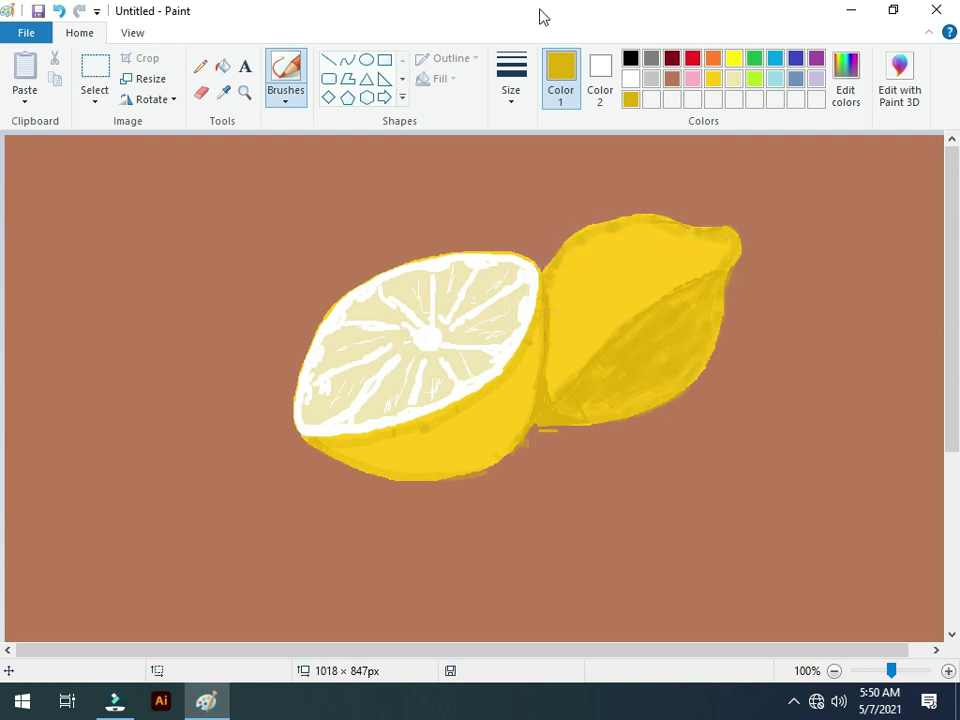
Paint a grey cast shadow beneath the half lemon using the Airbrush and the Oil brush.
{"action": "left_click", "coordinate": [651, 58]}
{"action": "right_click", "coordinate": [294, 92]}
{"action": "left_click", "coordinate": [285, 98]}
{"action": "left_click", "coordinate": [397, 130]}
{"action": "mouse_move", "coordinate": [441, 489]}
{"action": "left_mouse_down"}
{"action": "mouse_move", "coordinate": [480, 482]}
{"action": "mouse_move", "coordinate": [420, 490]}
{"action": "left_mouse_up"}
{"action": "left_click_drag", "start_coordinate": [361, 524], "coordinate": [435, 504]}
{"action": "left_click", "coordinate": [285, 95]}
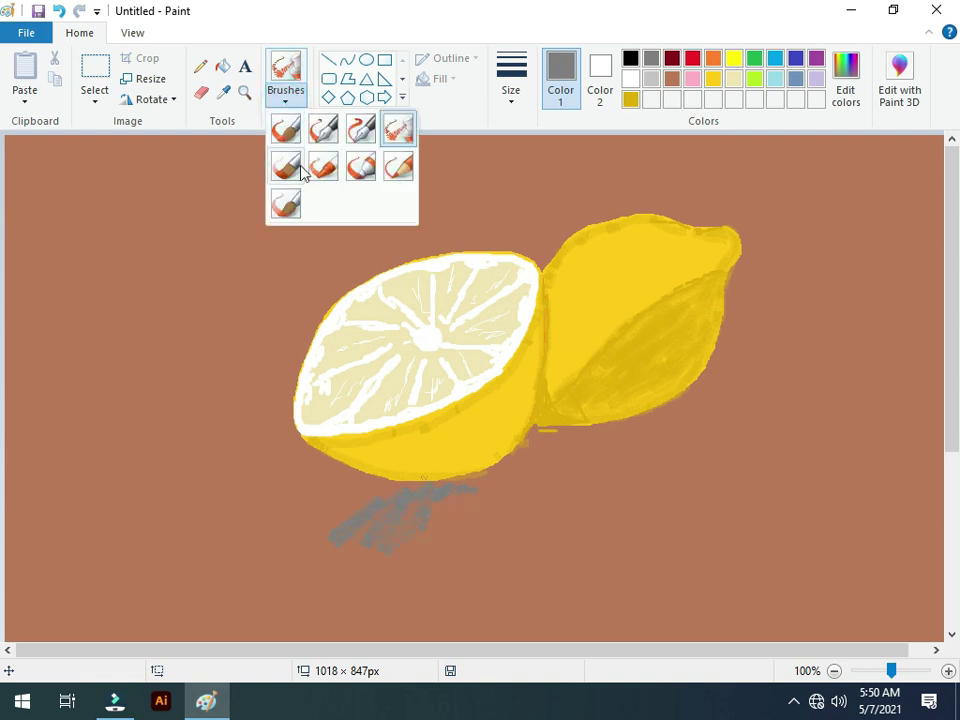
{"action": "left_click", "coordinate": [286, 166]}
{"action": "left_click_drag", "start_coordinate": [361, 522], "coordinate": [378, 516]}
Extend the grey shadow beneath the whole lemon by outlining it with the thickest basic brush and filling the outline grey.
{"action": "left_click", "coordinate": [285, 96]}
{"action": "left_click", "coordinate": [287, 124]}
{"action": "left_click", "coordinate": [511, 93]}
{"action": "left_click", "coordinate": [527, 243]}
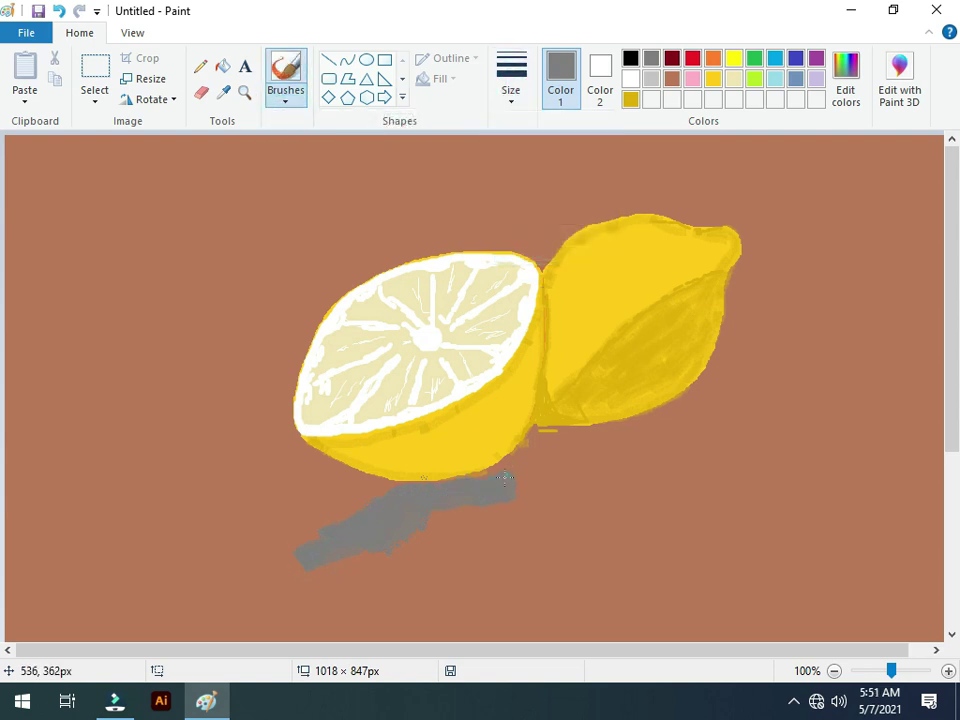
{"action": "left_click_drag", "start_coordinate": [569, 428], "coordinate": [548, 452]}
{"action": "left_click_drag", "start_coordinate": [680, 401], "coordinate": [725, 413]}
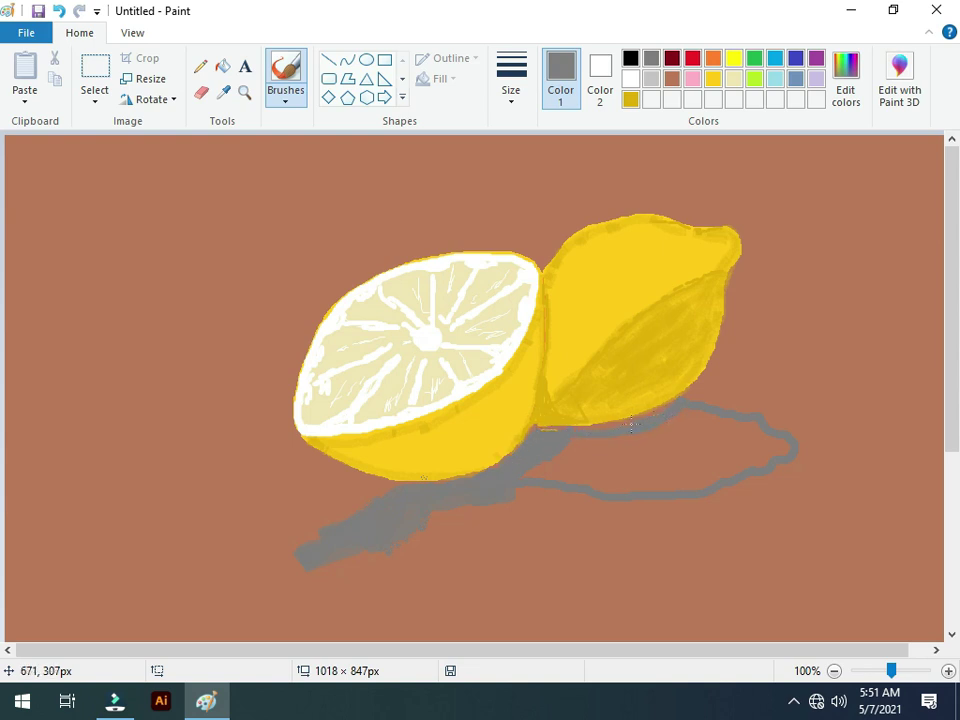
{"action": "left_click", "coordinate": [222, 66]}
{"action": "left_click", "coordinate": [724, 463]}
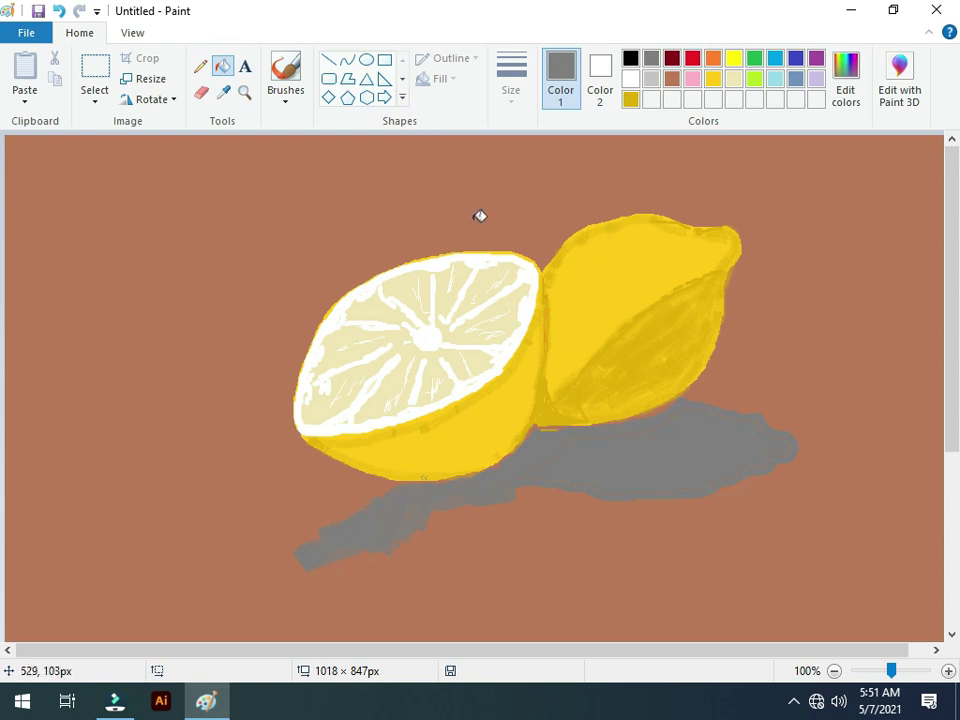
Smooth and round the edges of the grey shadow and cover its remaining gaps using a medium brush size.
{"action": "left_click", "coordinate": [285, 95]}
{"action": "left_click", "coordinate": [288, 122]}
{"action": "left_click", "coordinate": [511, 90]}
{"action": "left_click", "coordinate": [551, 206]}
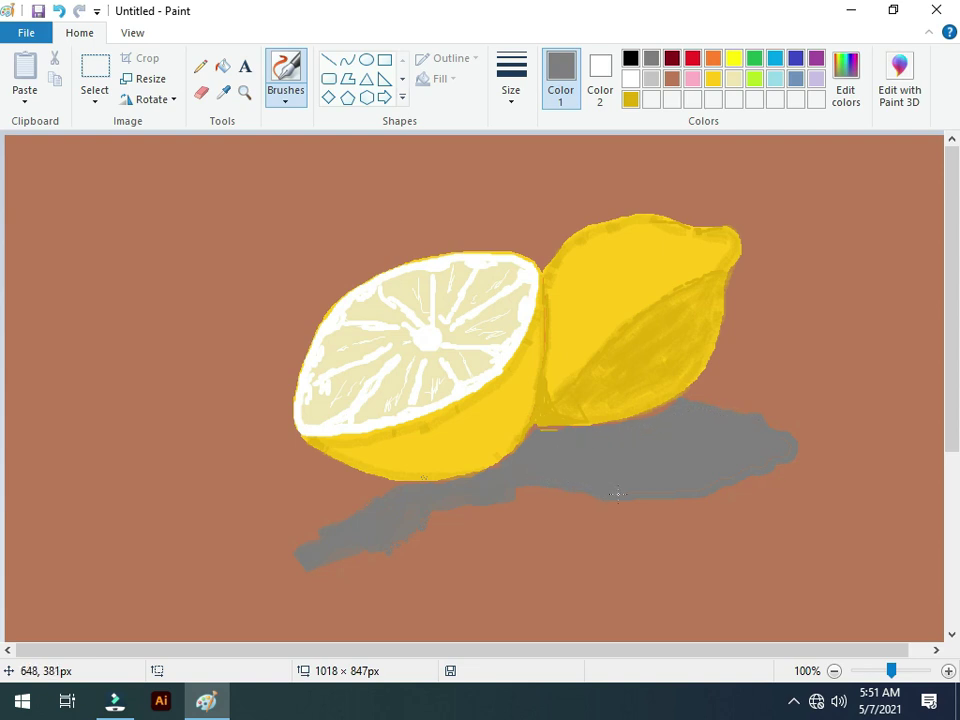
{"action": "left_click", "coordinate": [388, 490]}
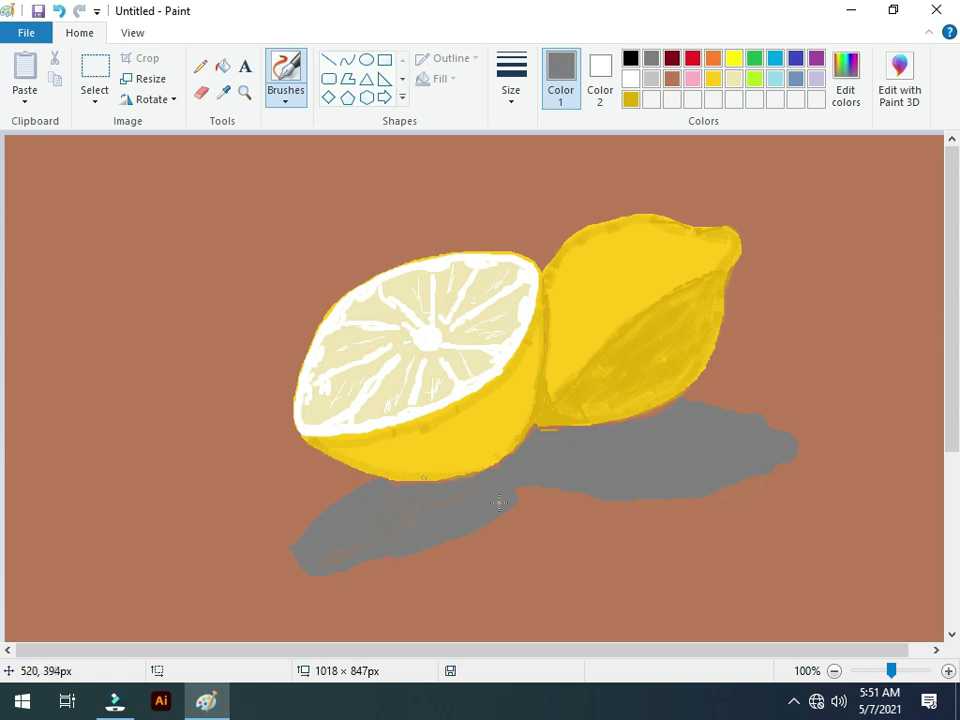
{"action": "mouse_move", "coordinate": [298, 551]}
{"action": "left_mouse_down"}
{"action": "mouse_move", "coordinate": [293, 568]}
{"action": "mouse_move", "coordinate": [306, 571]}
{"action": "left_mouse_up"}
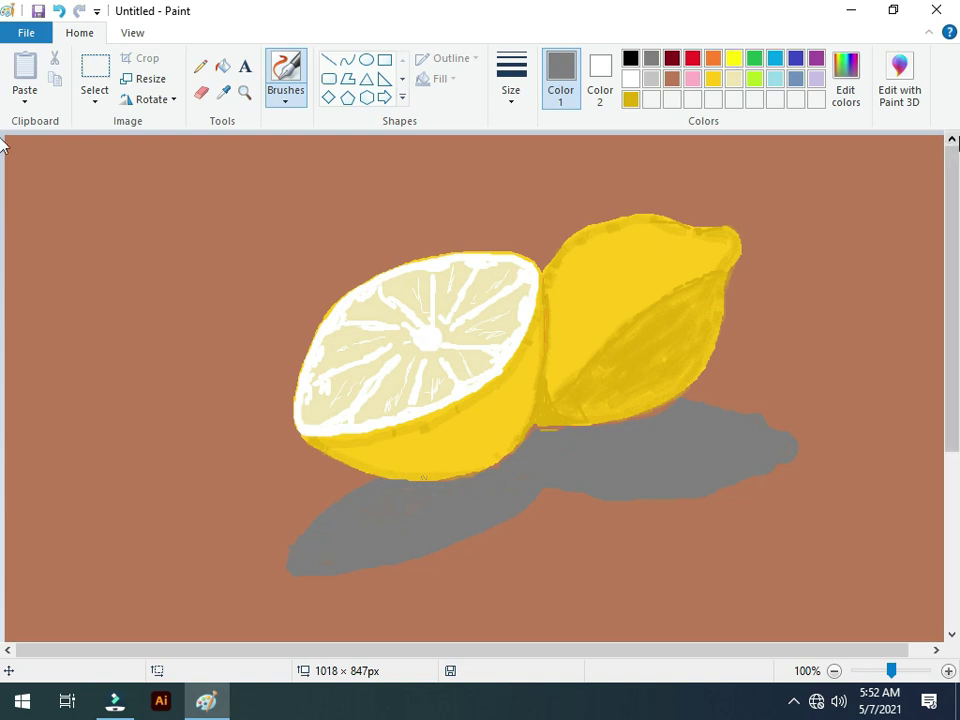
{"action": "left_click_drag", "start_coordinate": [564, 463], "coordinate": [522, 482]}
{"action": "mouse_move", "coordinate": [514, 480]}
{"action": "left_mouse_down"}
{"action": "mouse_move", "coordinate": [464, 517]}
{"action": "mouse_move", "coordinate": [430, 515]}
{"action": "left_mouse_up"}
{"action": "left_click_drag", "start_coordinate": [412, 525], "coordinate": [466, 492]}
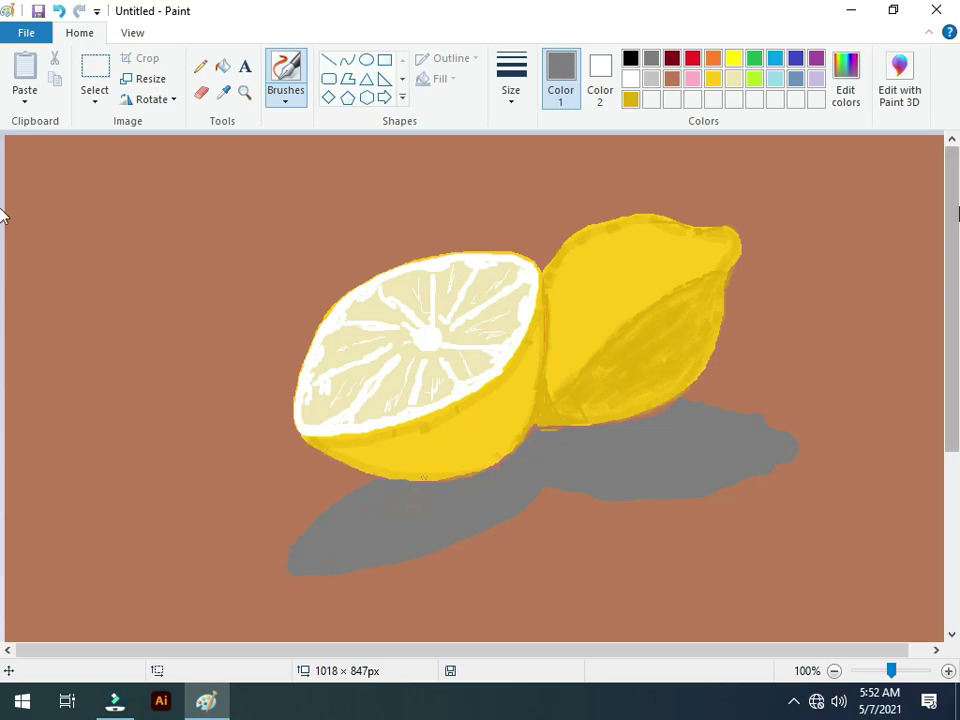